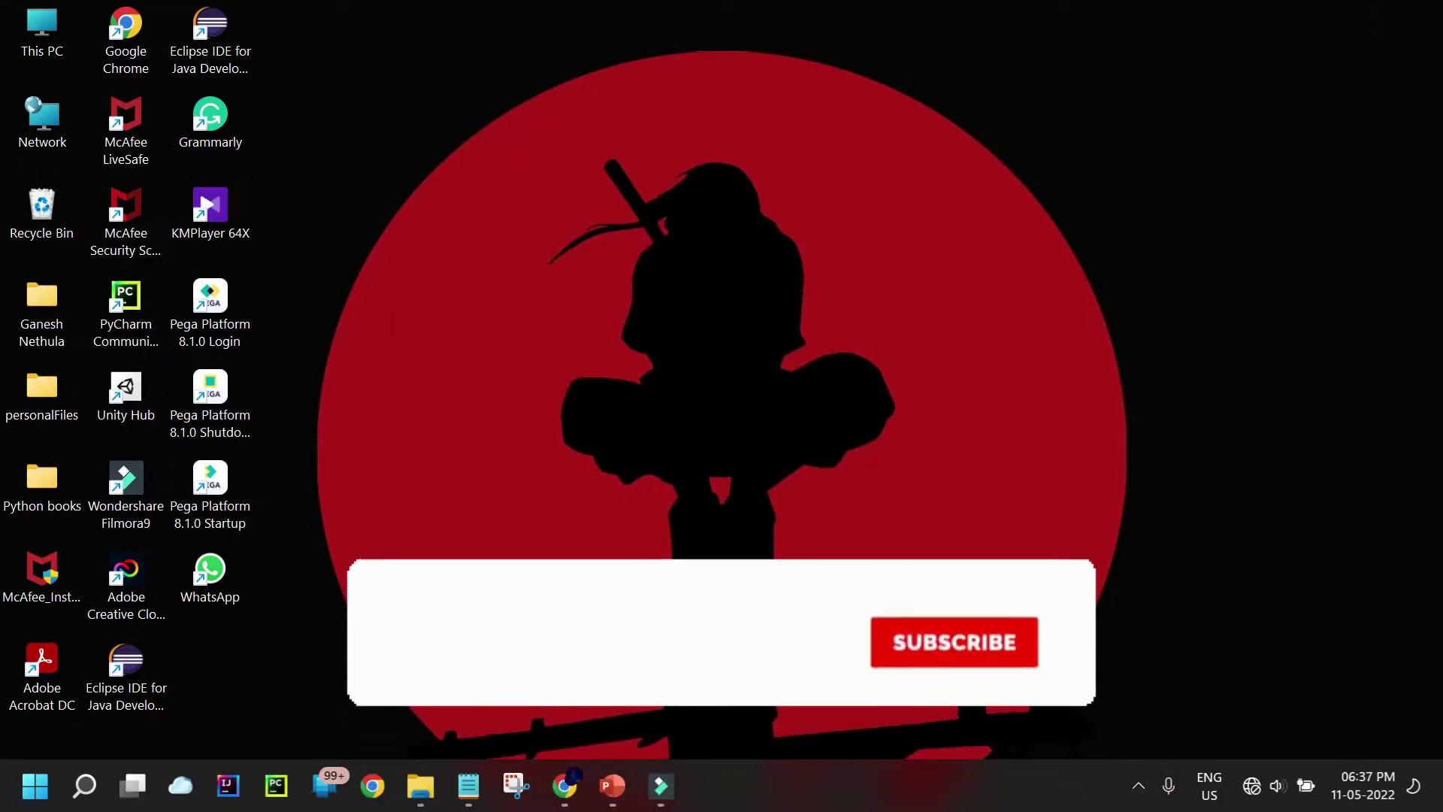
- Open IntelliJ IDEA and start creating a new project
left_click(217, 774)
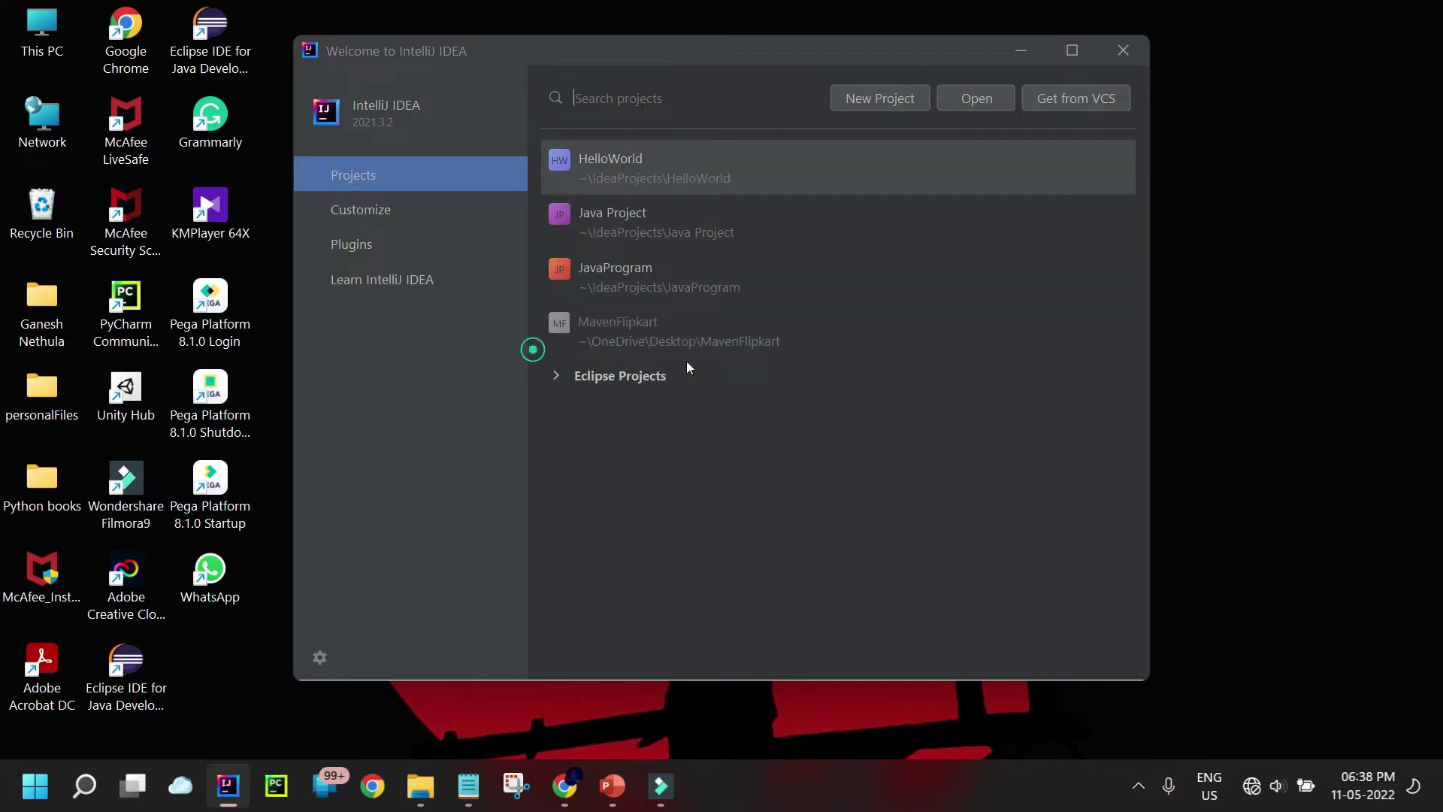
left_click(779, 96)
left_click(564, 384)
left_click(563, 384)
left_click(886, 103)
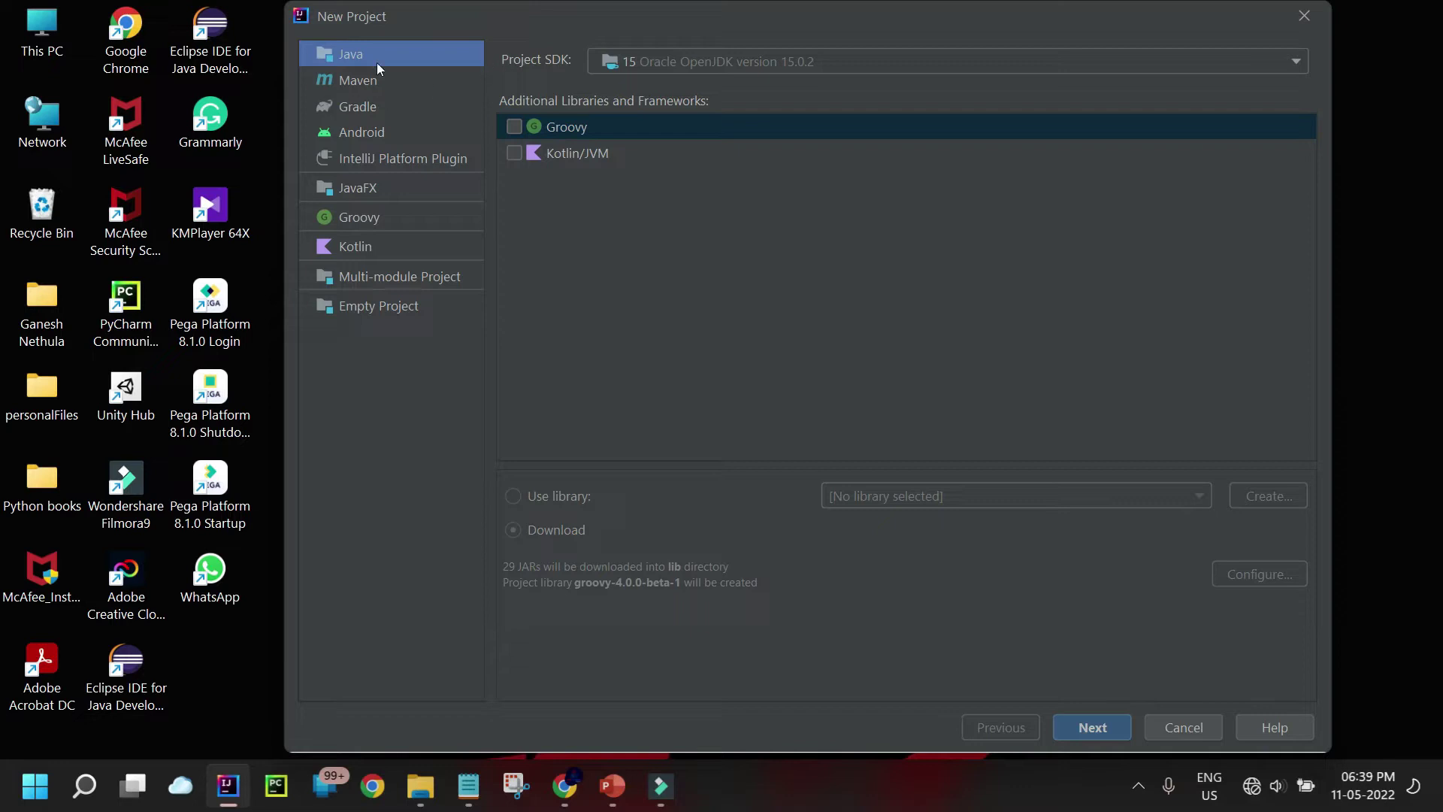
- Look through the options offered for Maven, Gradle and Android project types
left_click(363, 83)
left_click(372, 106)
left_click(376, 132)
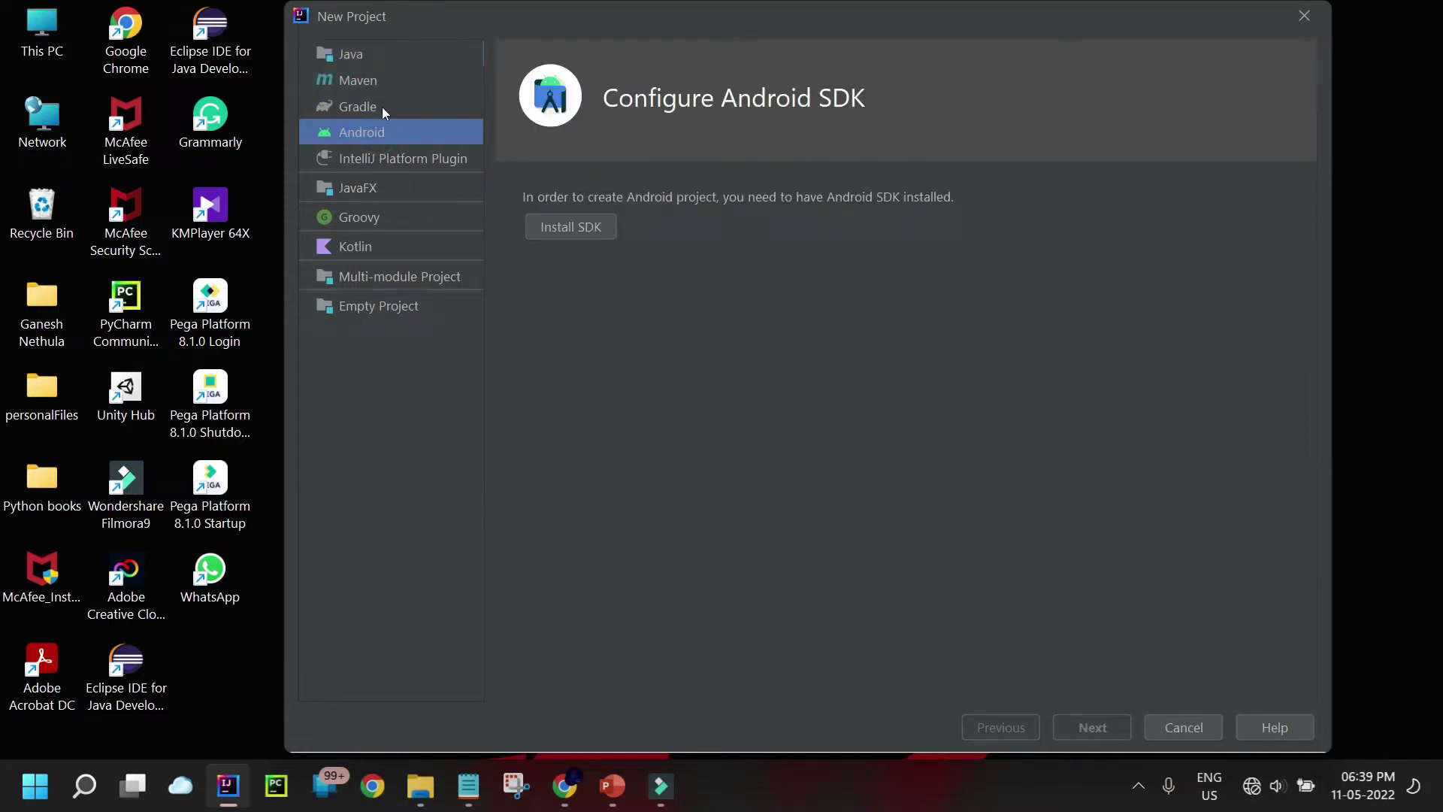
left_click(403, 113)
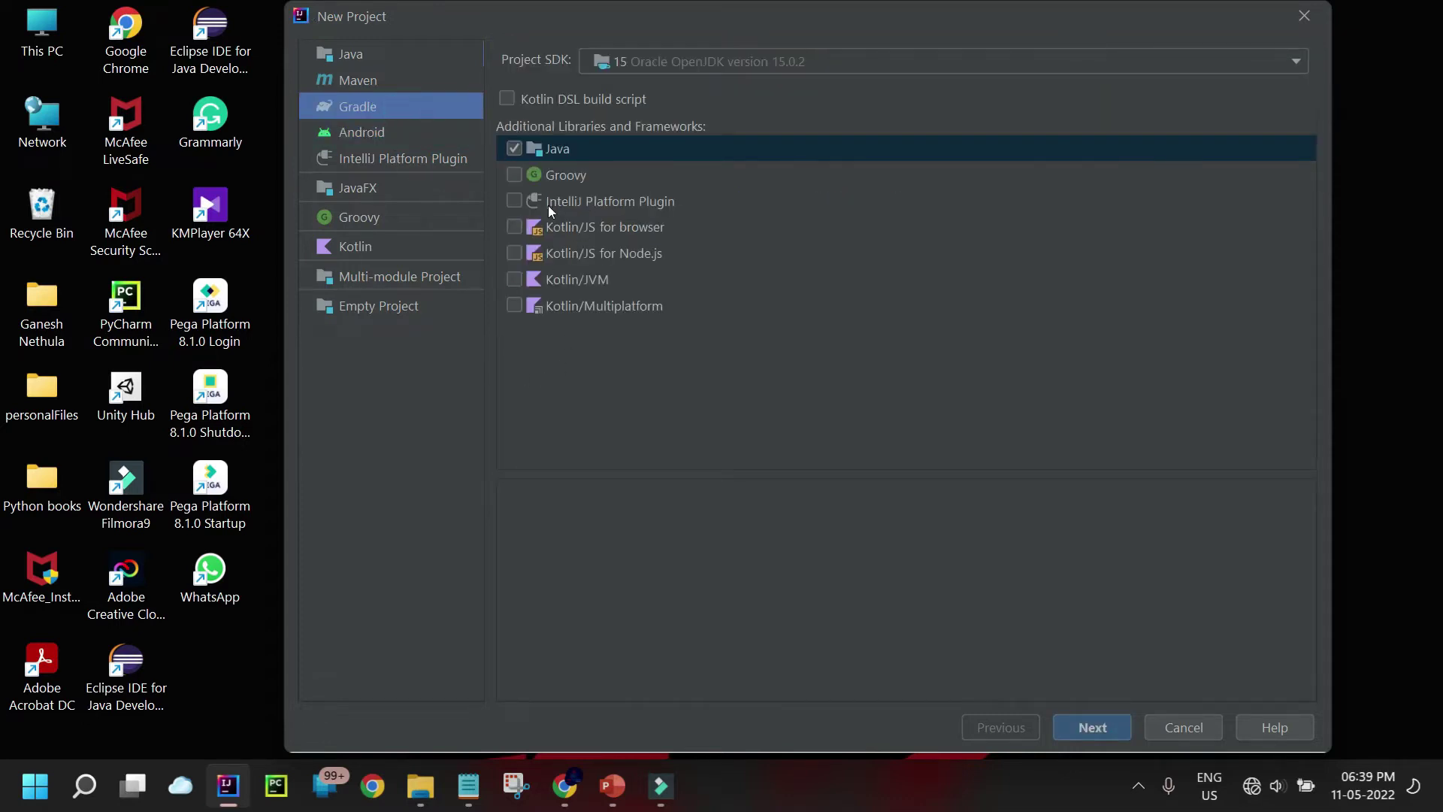
left_click(377, 83)
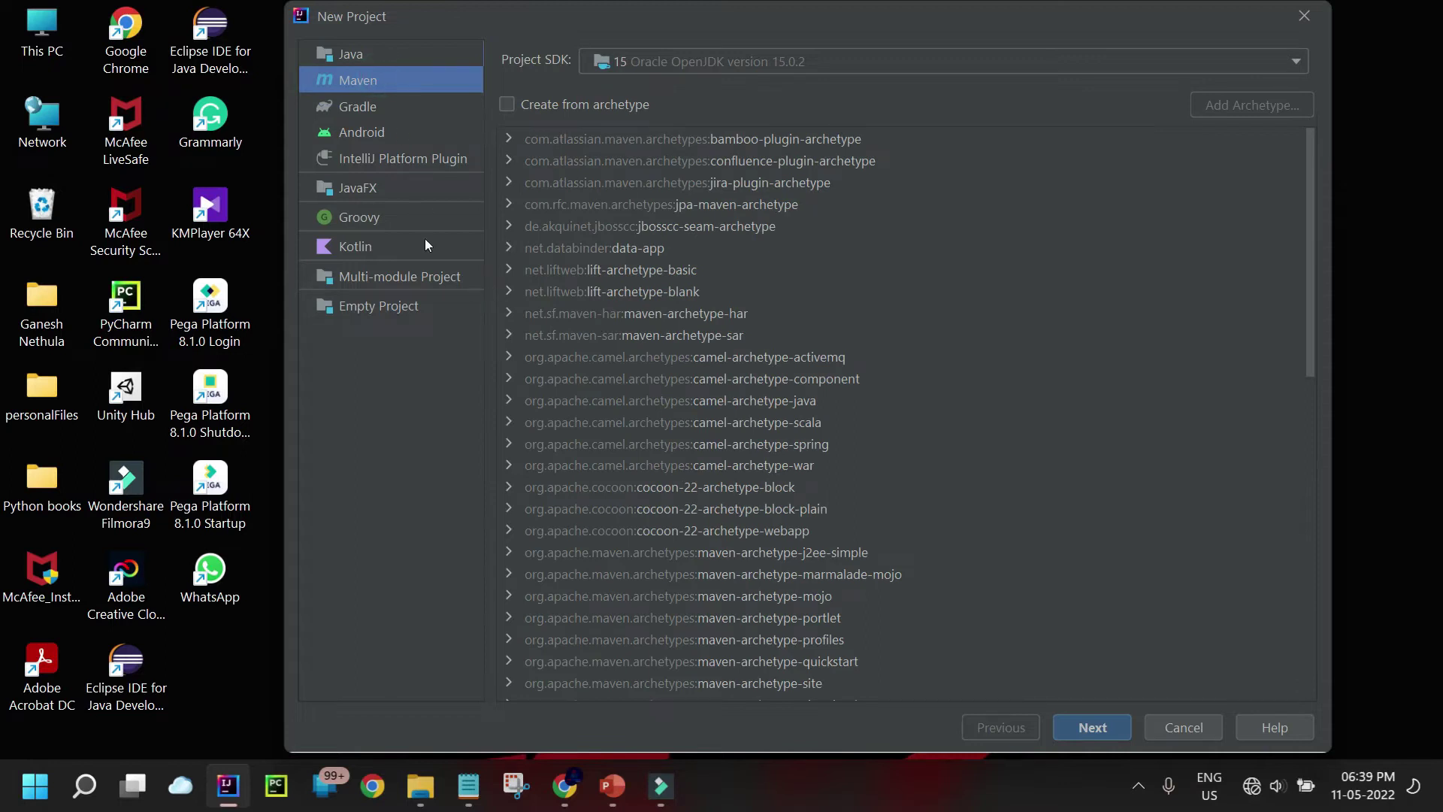
- Choose a Java project with the default SDK and base it on the Command Line App template
left_click(358, 61)
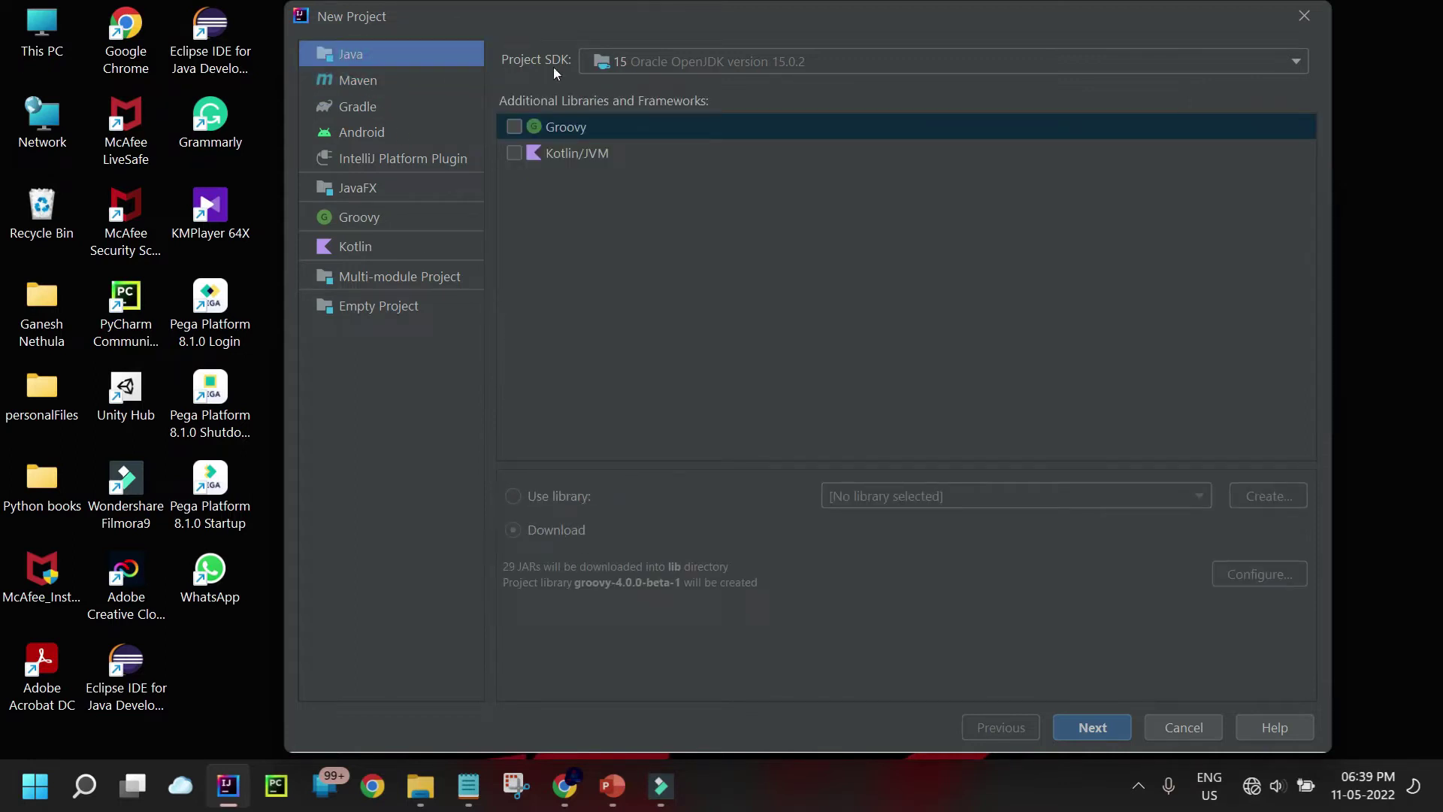
left_click(1086, 723)
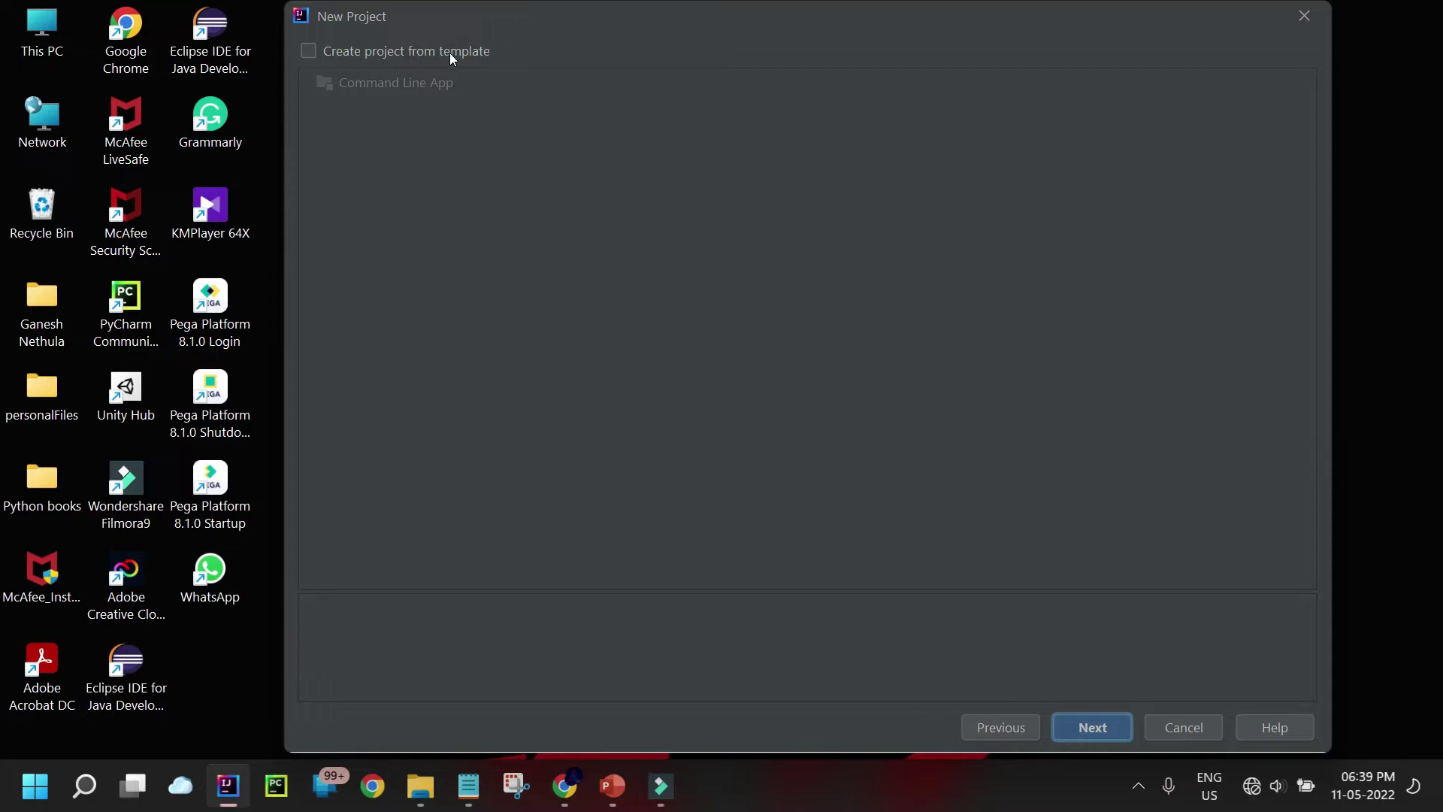
left_click(304, 51)
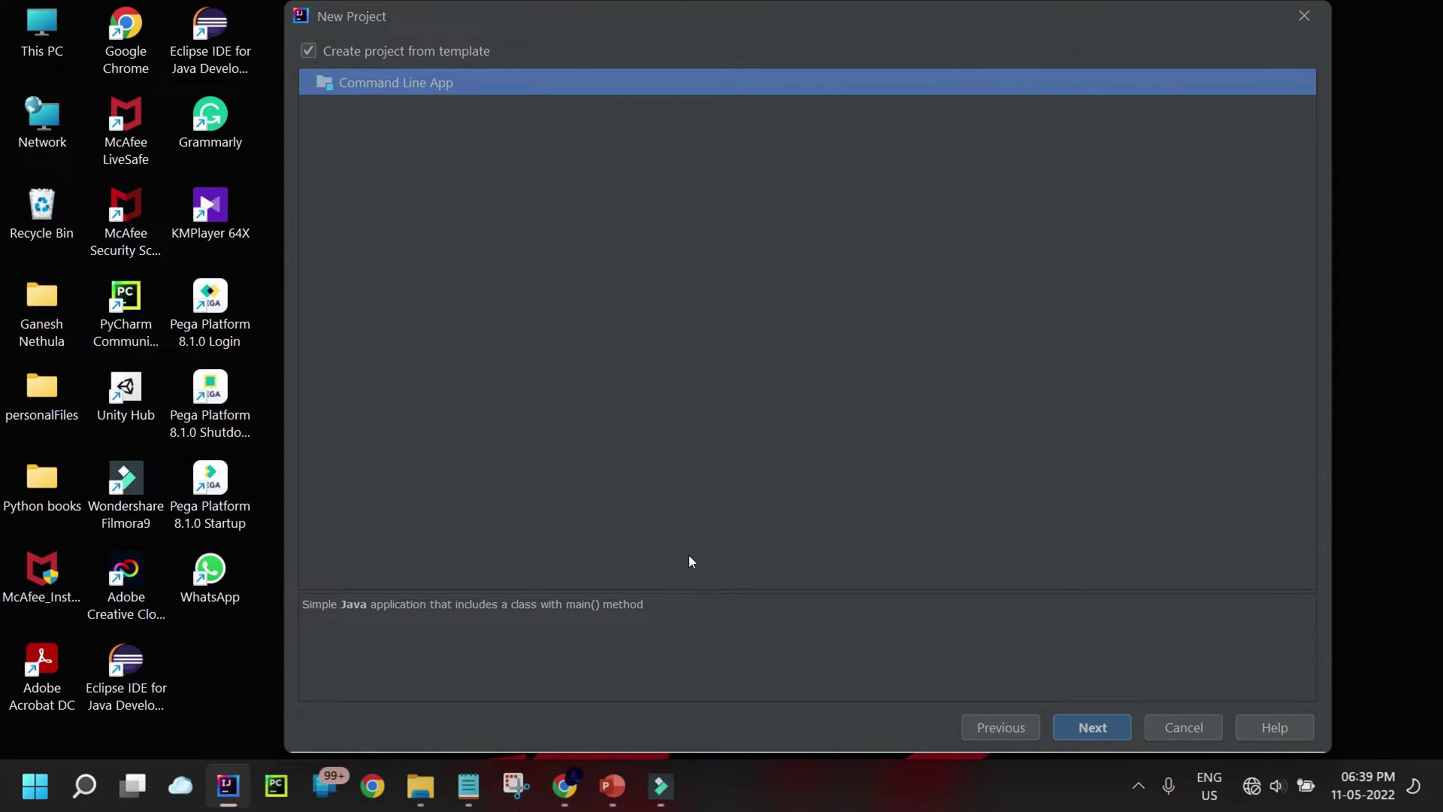
left_click(1093, 727)
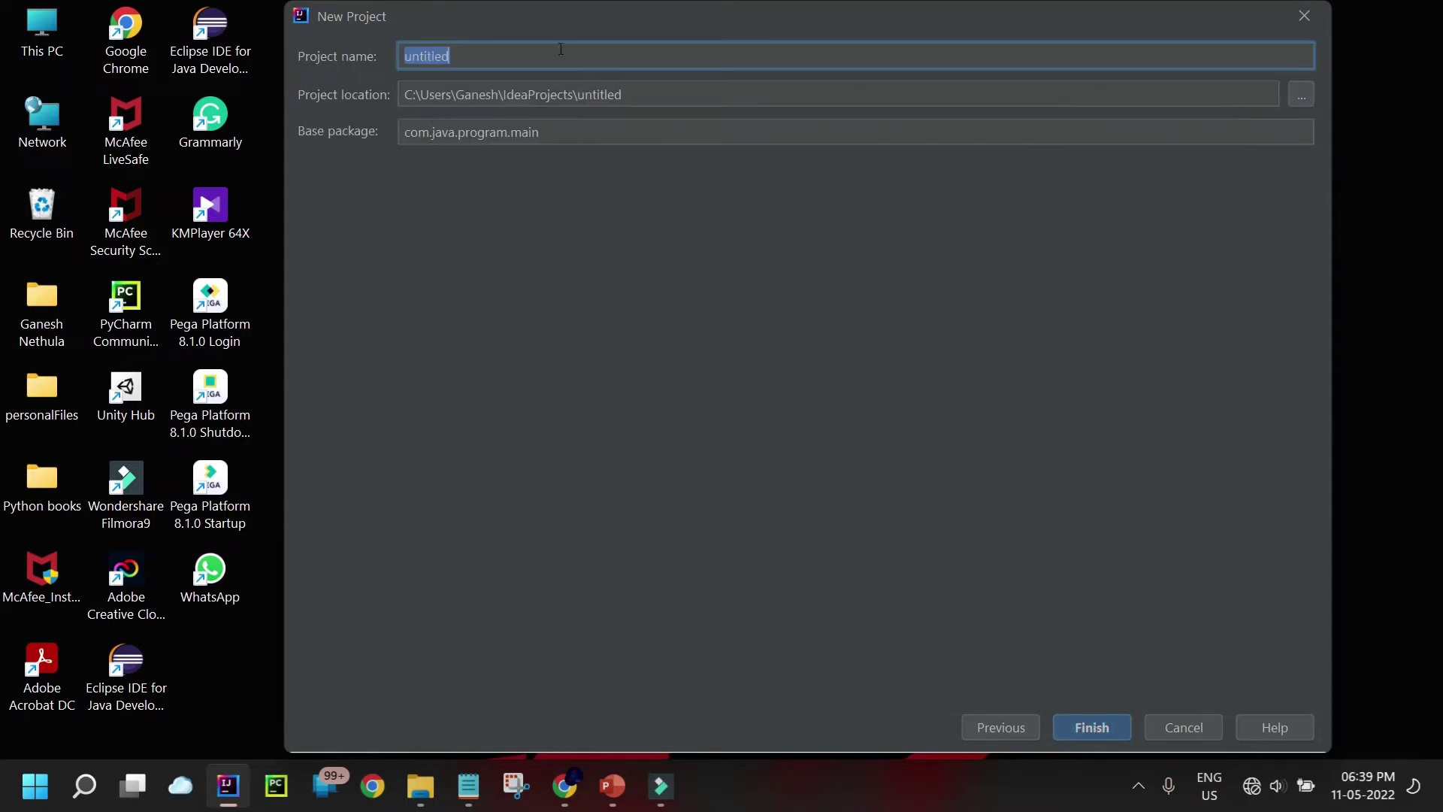
- Replace the default project name with project1
left_click(526, 55)
key("BackSpace")
key("BackSpace")
key("BackSpace")
key("BackSpace")
key("BackSpace")
key("BackSpace")
key("BackSpace")
key("BackSpace")
type("JavaP")
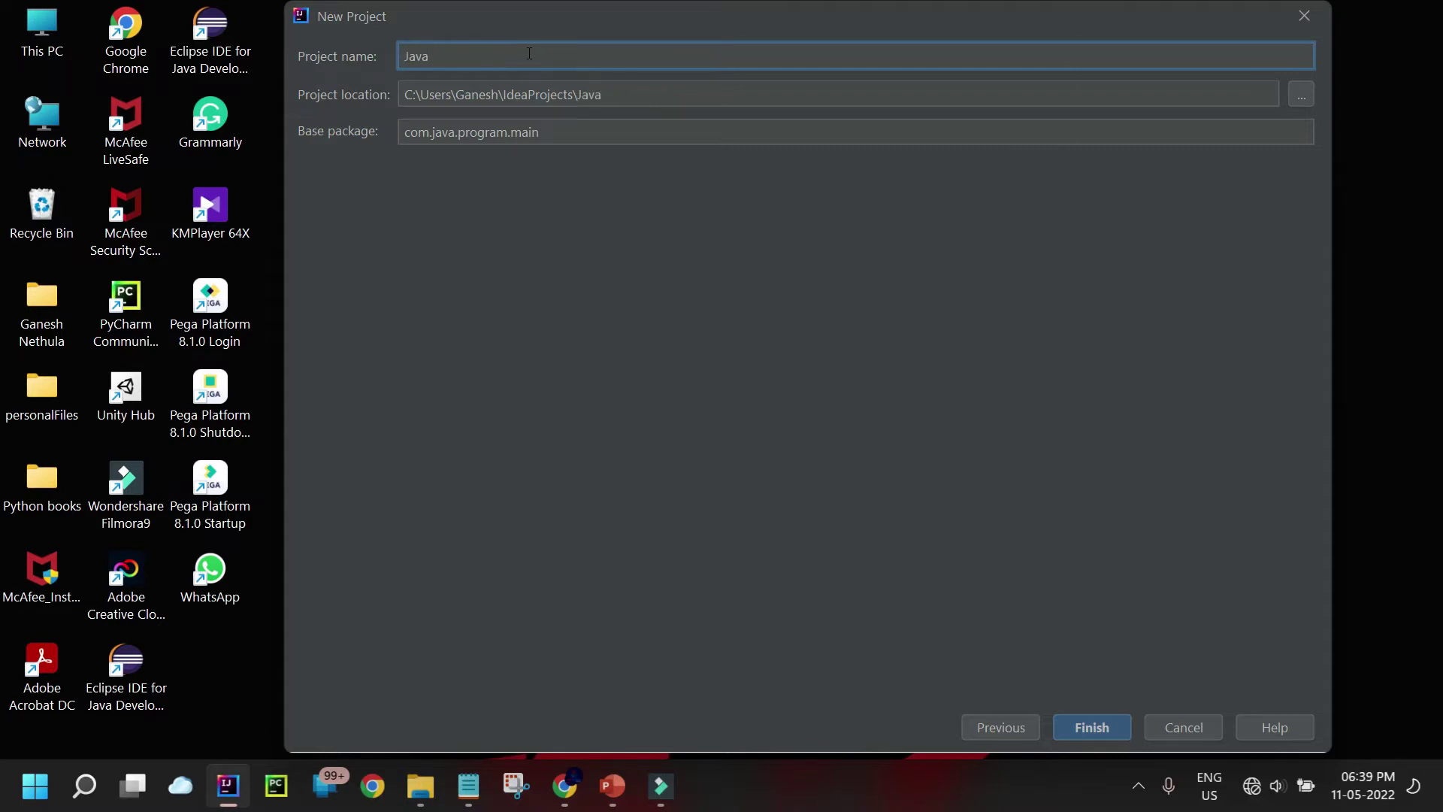
key("BackSpace")
key("BackSpace")
key("BackSpace")
key("BackSpace")
key("BackSpace")
type("projecct")
key("BackSpace")
key("BackSpace")
key("BackSpace")
type("ct1")
- Keep the proposed project location and the base package com.java.program.main, and finish creating the project
left_click(551, 131)
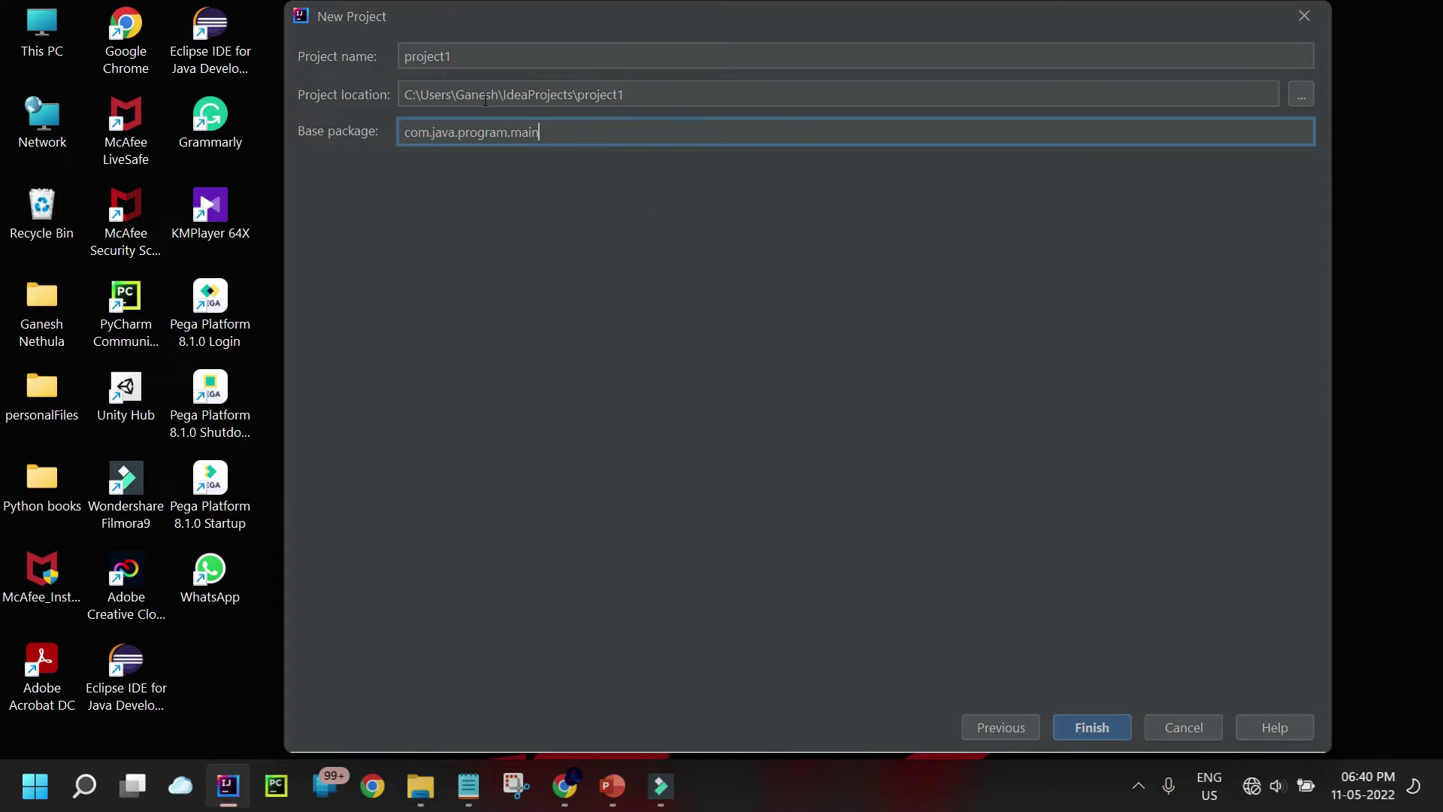
left_click(566, 104)
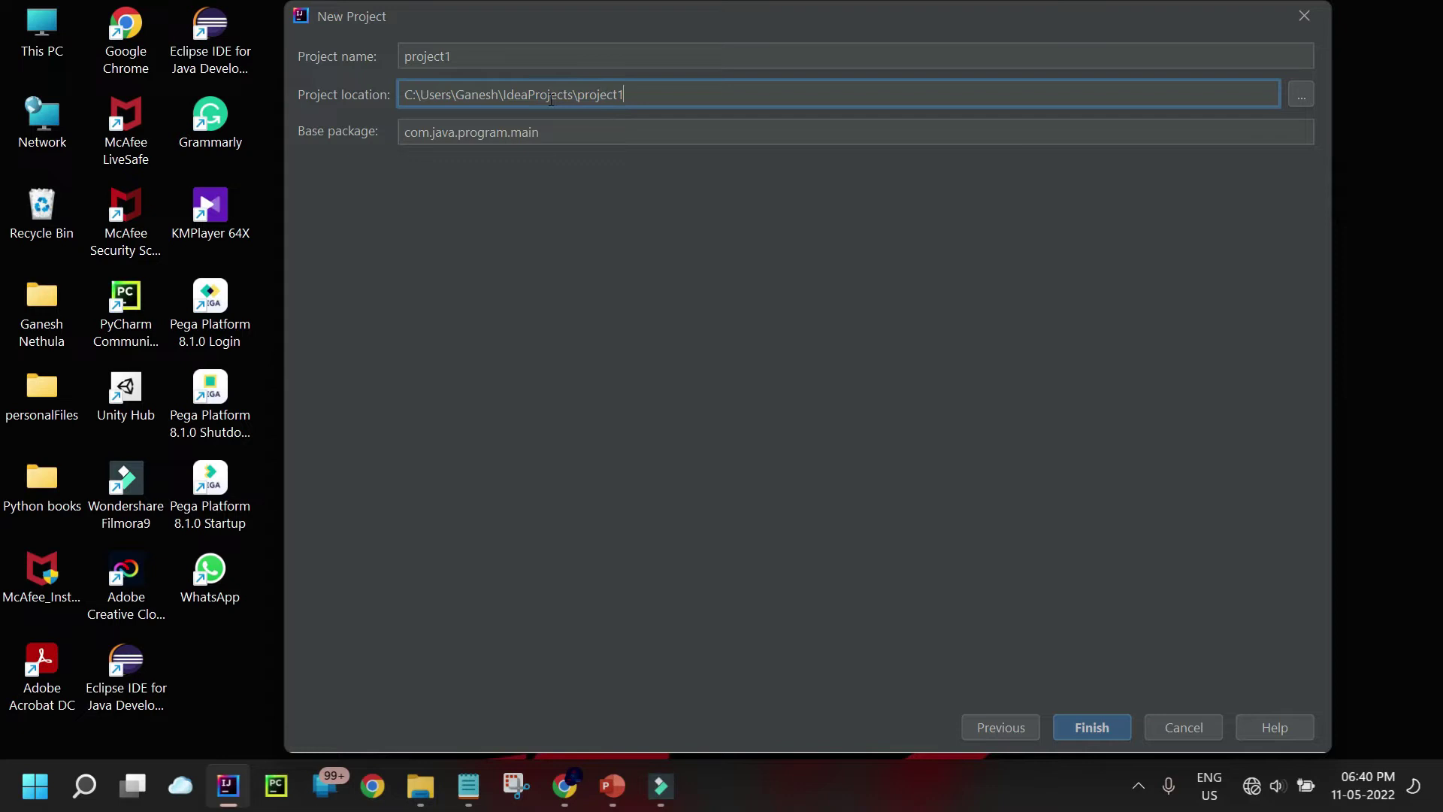
key("Tab")
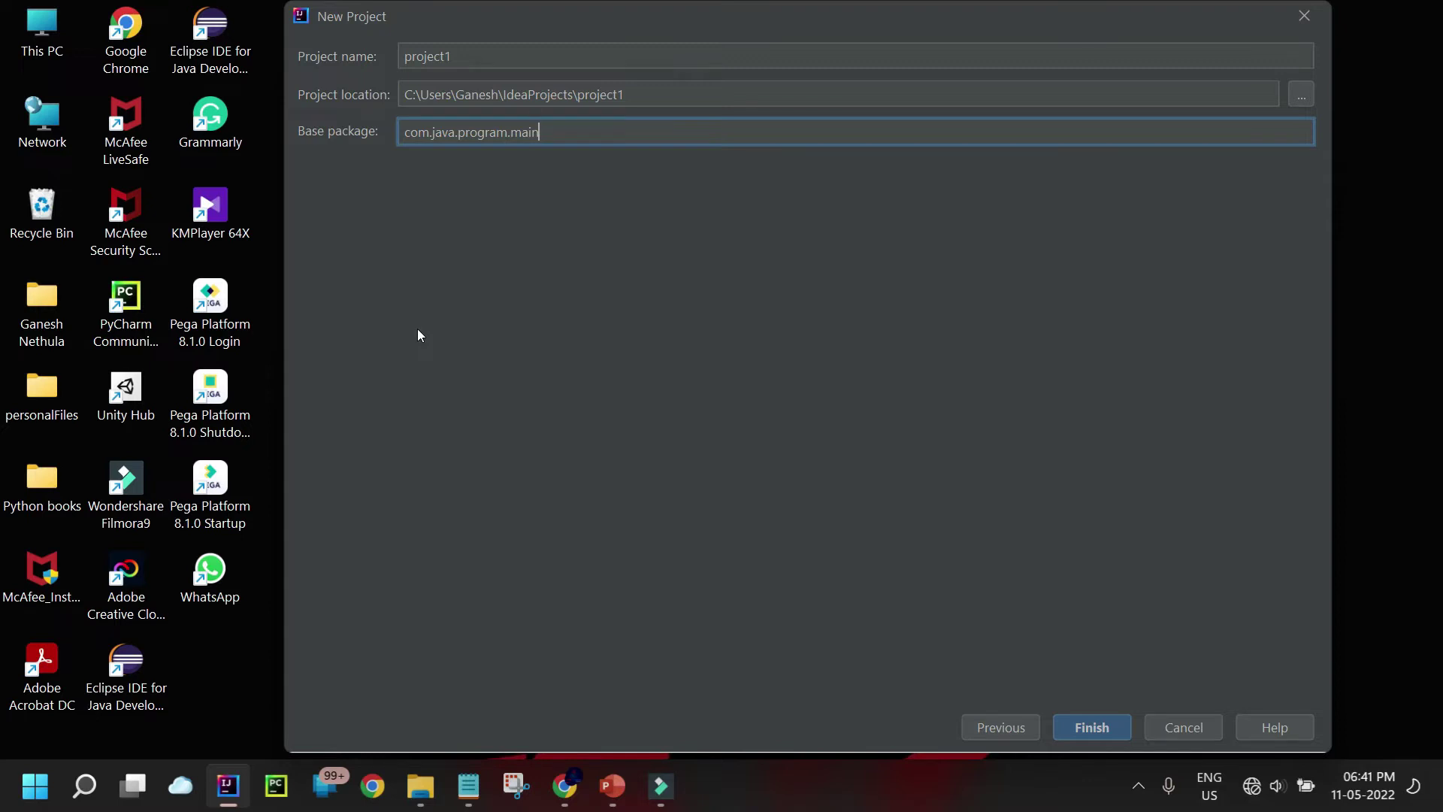
left_click(1095, 726)
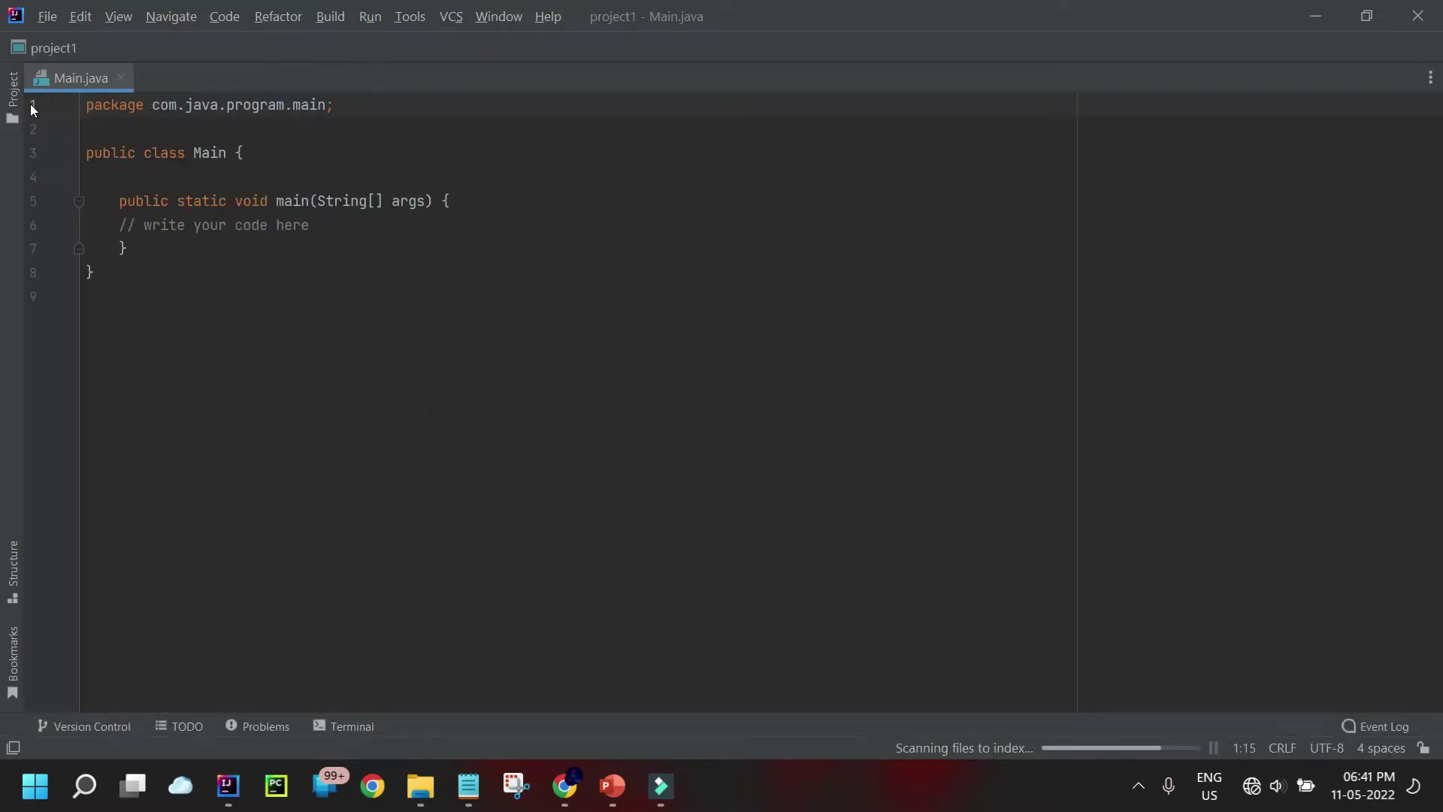
- Show the project tree and expand project1 and src down to the Main class in the com.java.program.main package
left_click(13, 94)
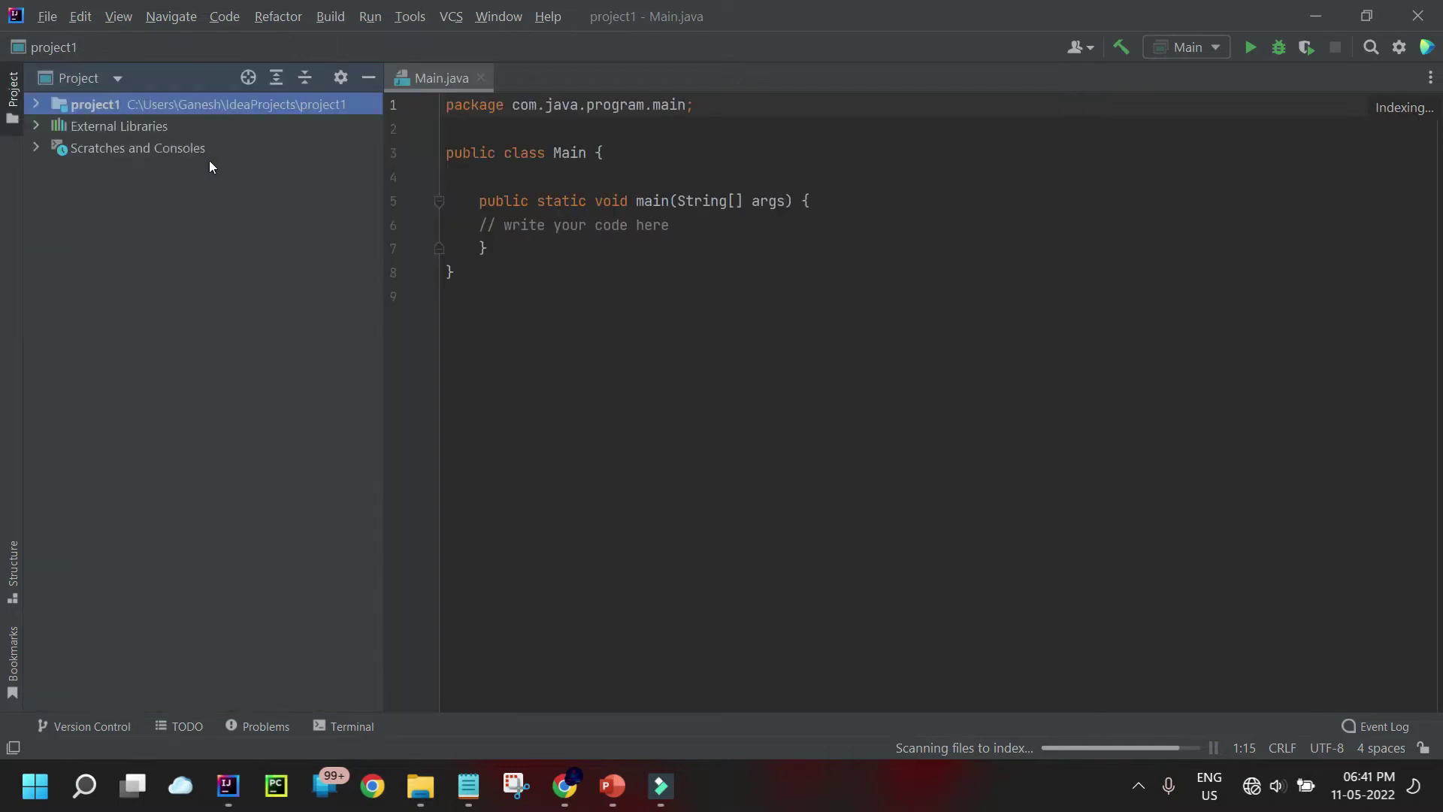
double_click(565, 153)
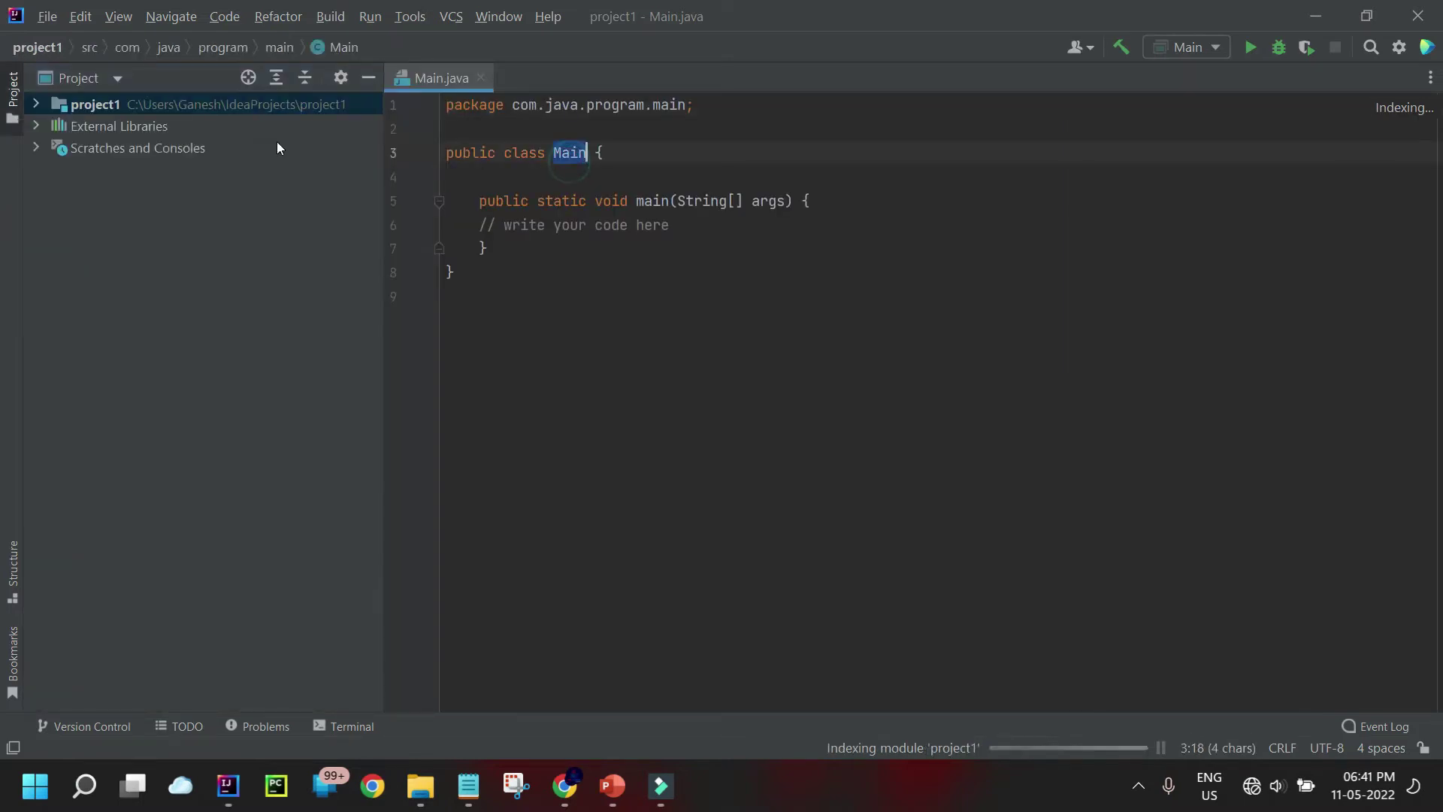
left_click(35, 105)
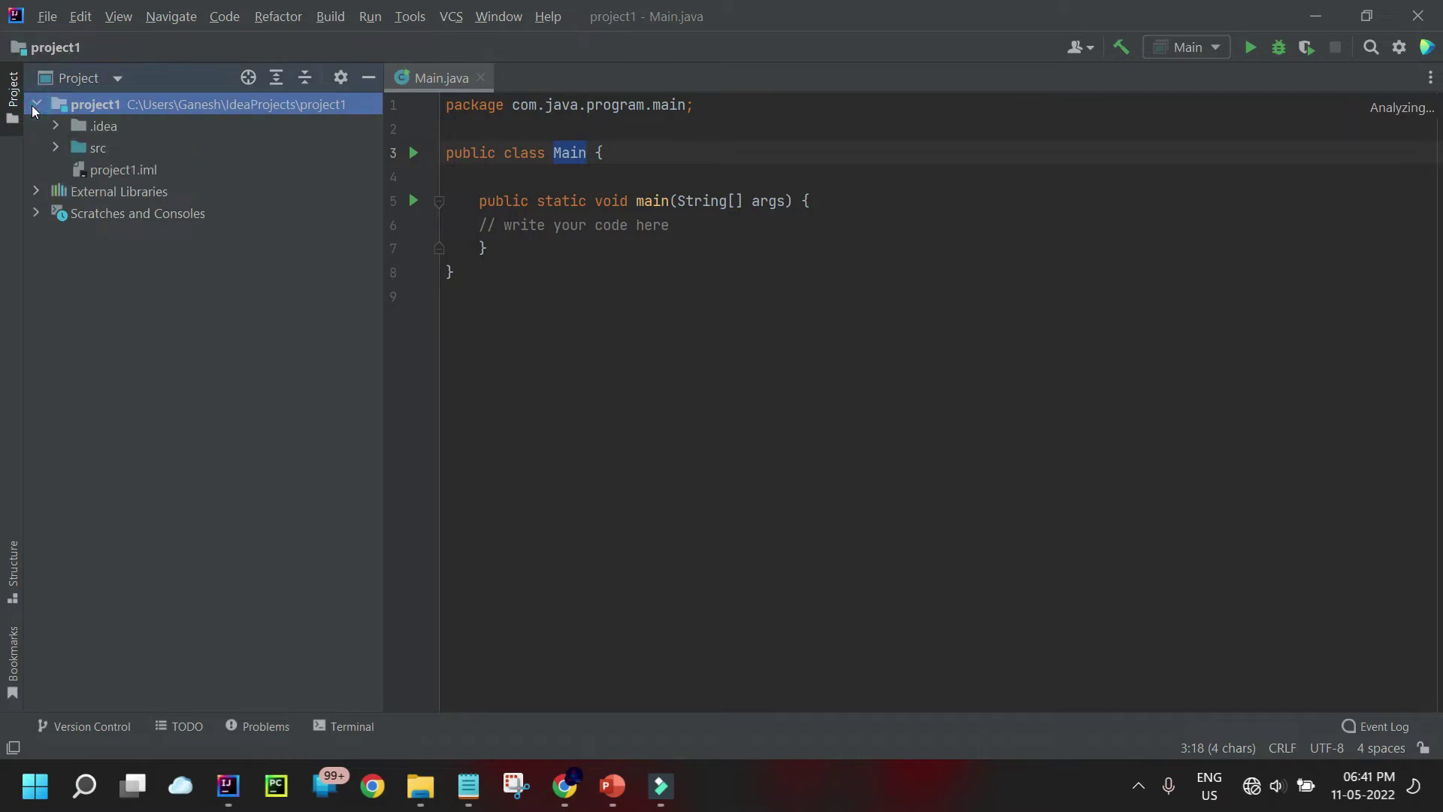
left_click(65, 129)
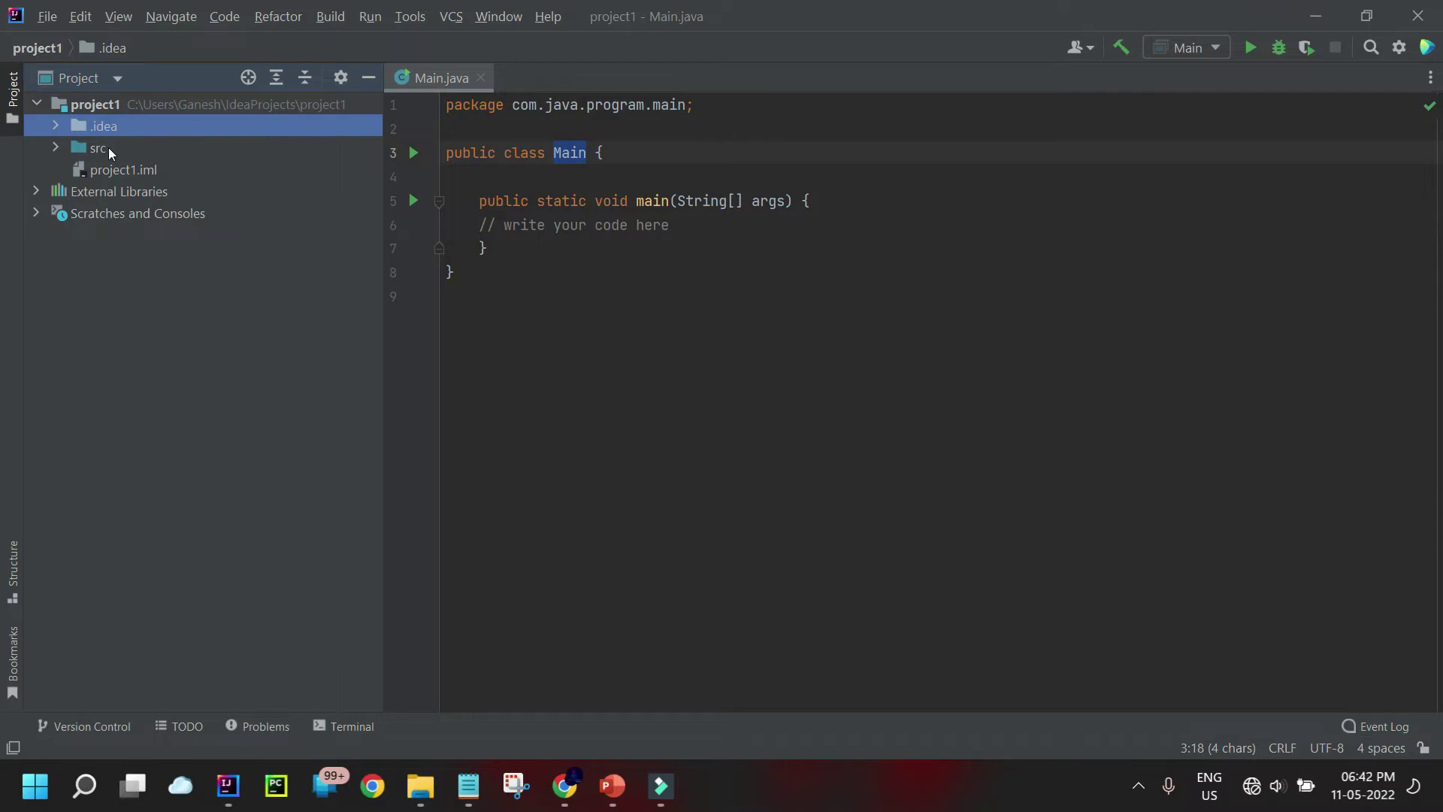
left_click(66, 148)
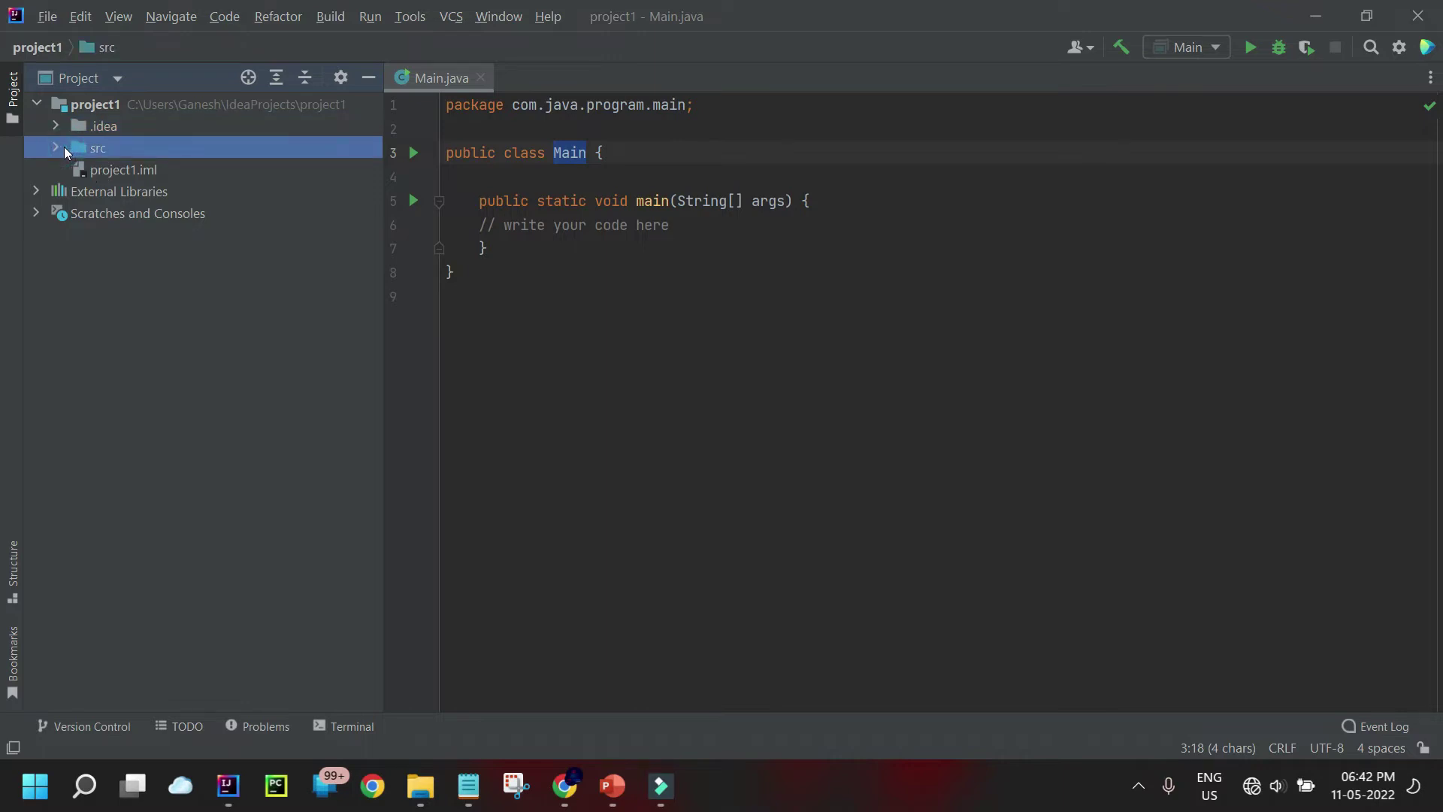
left_click(57, 147)
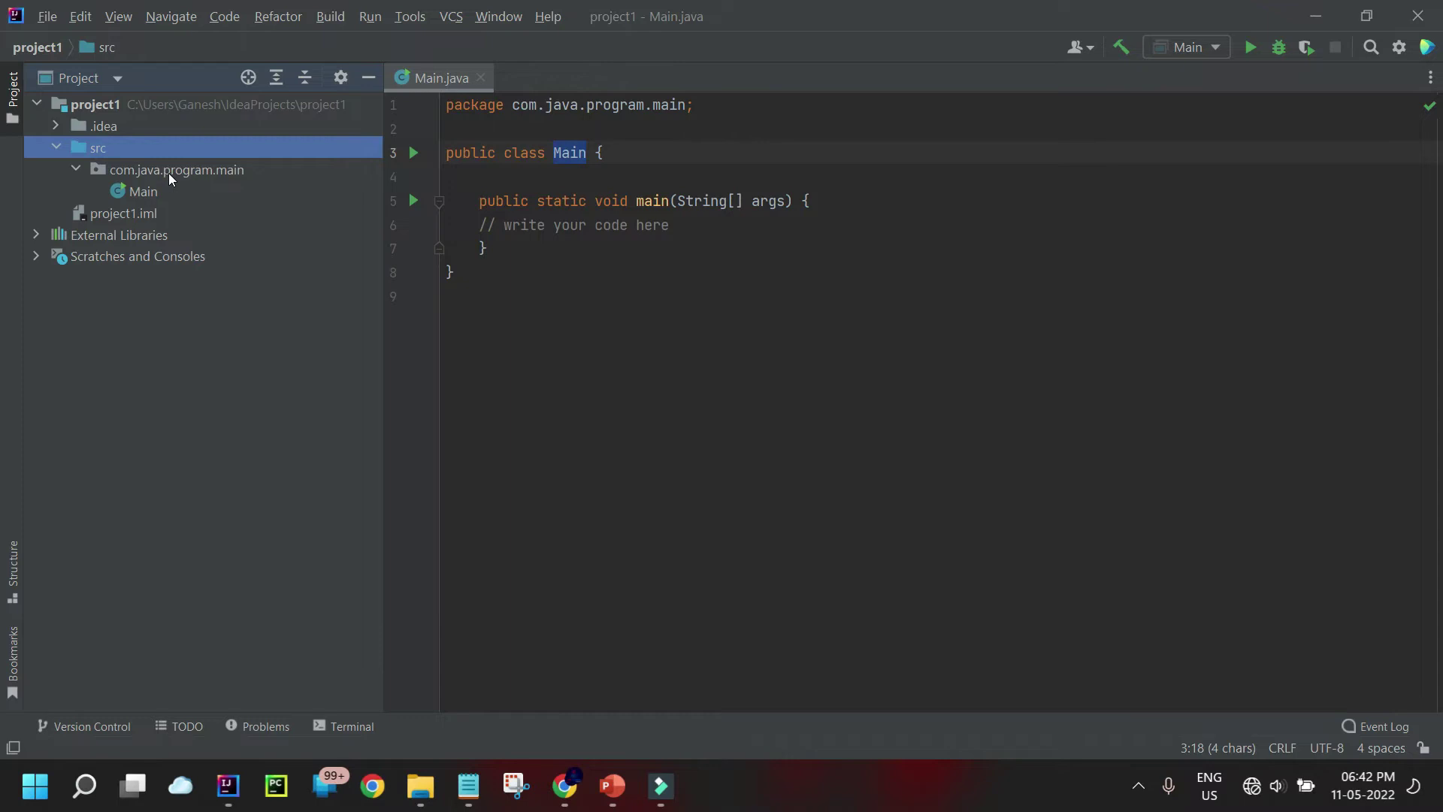
left_click(151, 195)
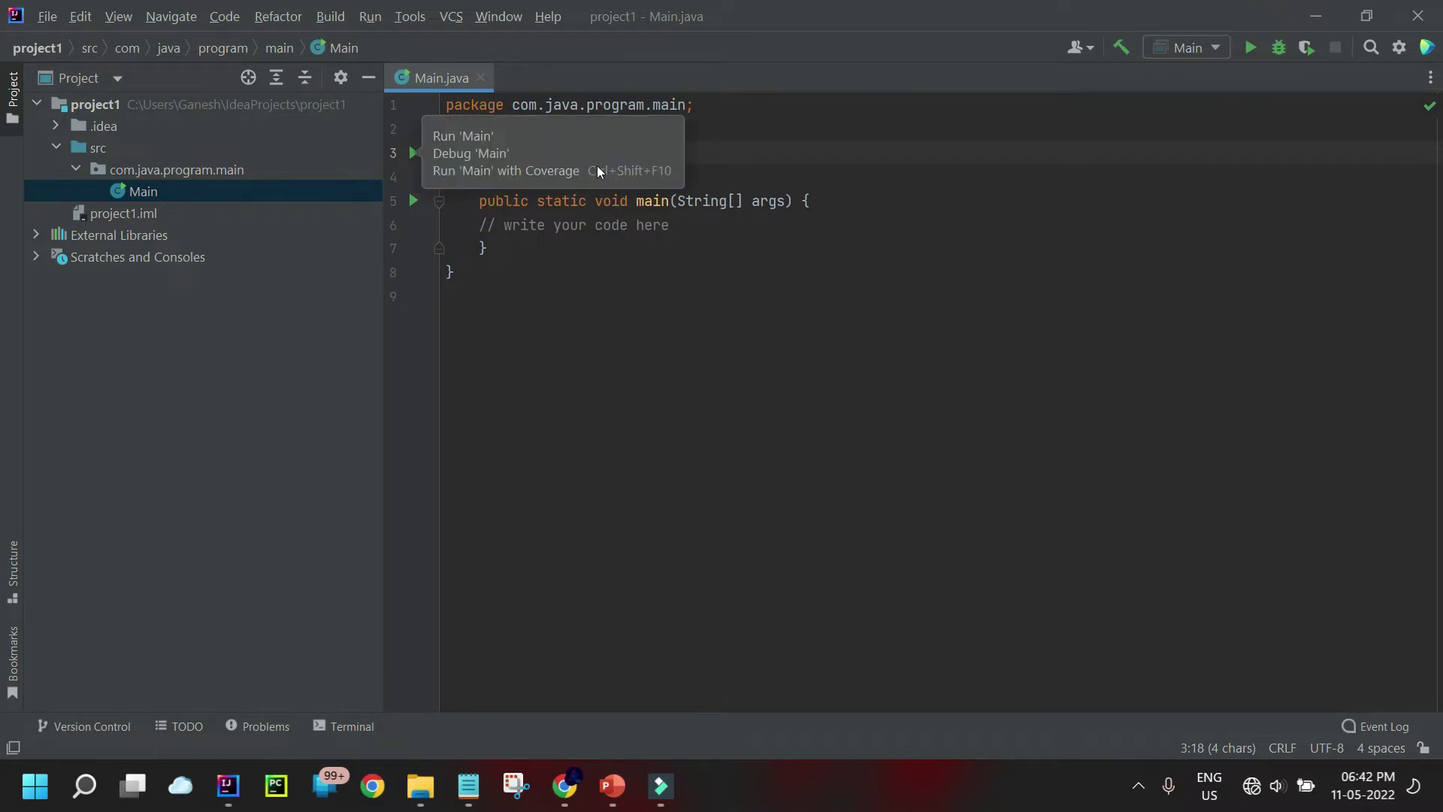
left_click(80, 169)
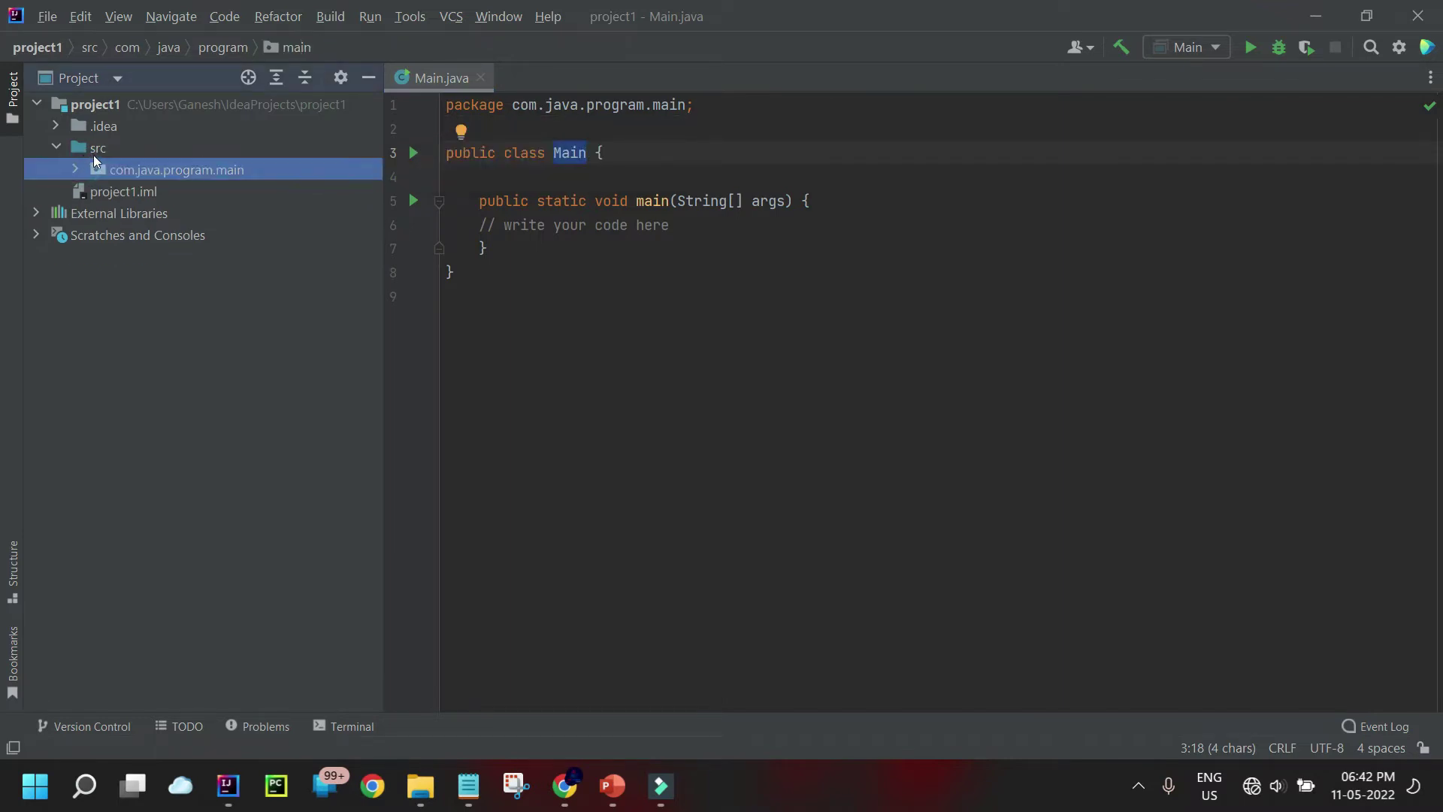
left_click(79, 170)
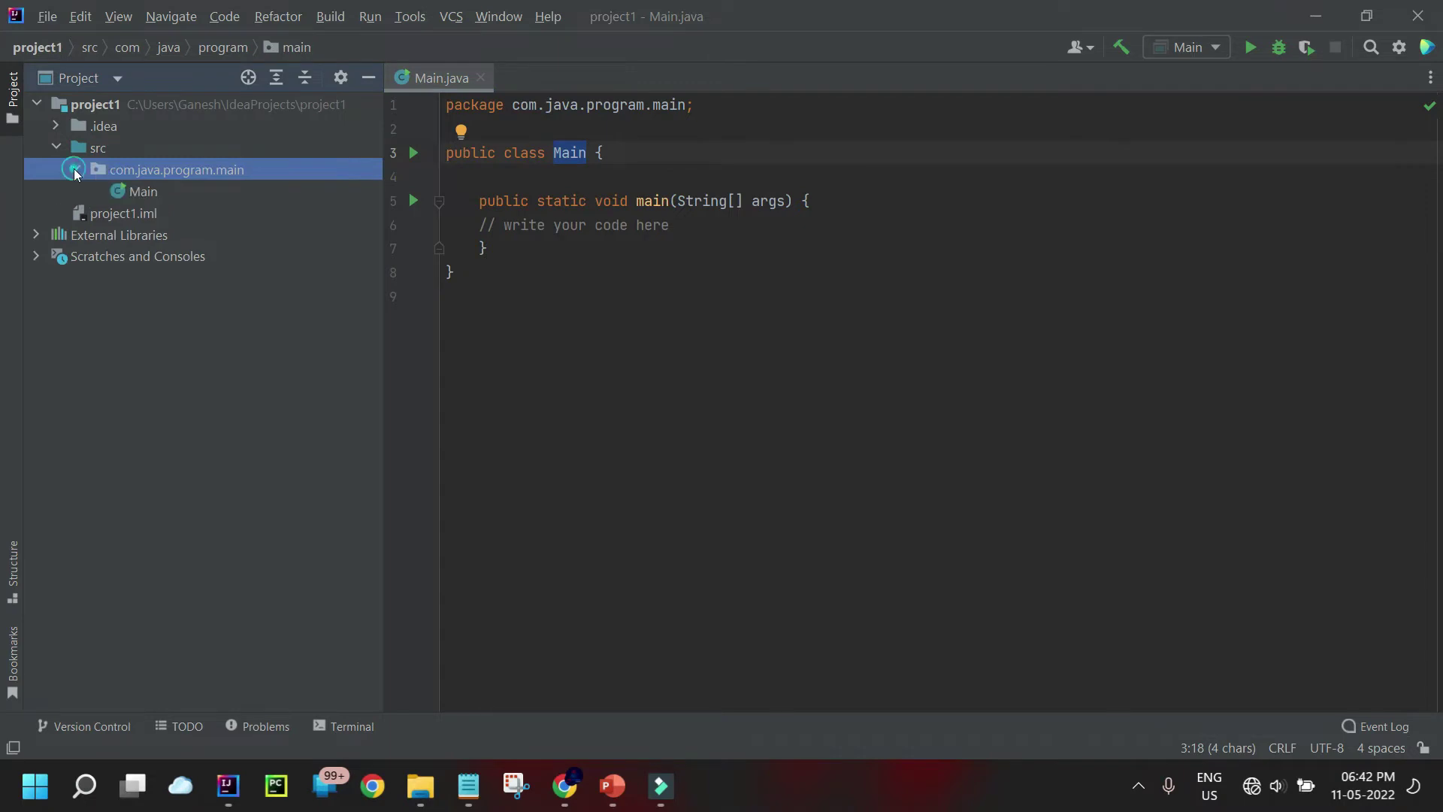
right_click(174, 178)
mouse_move(283, 184)
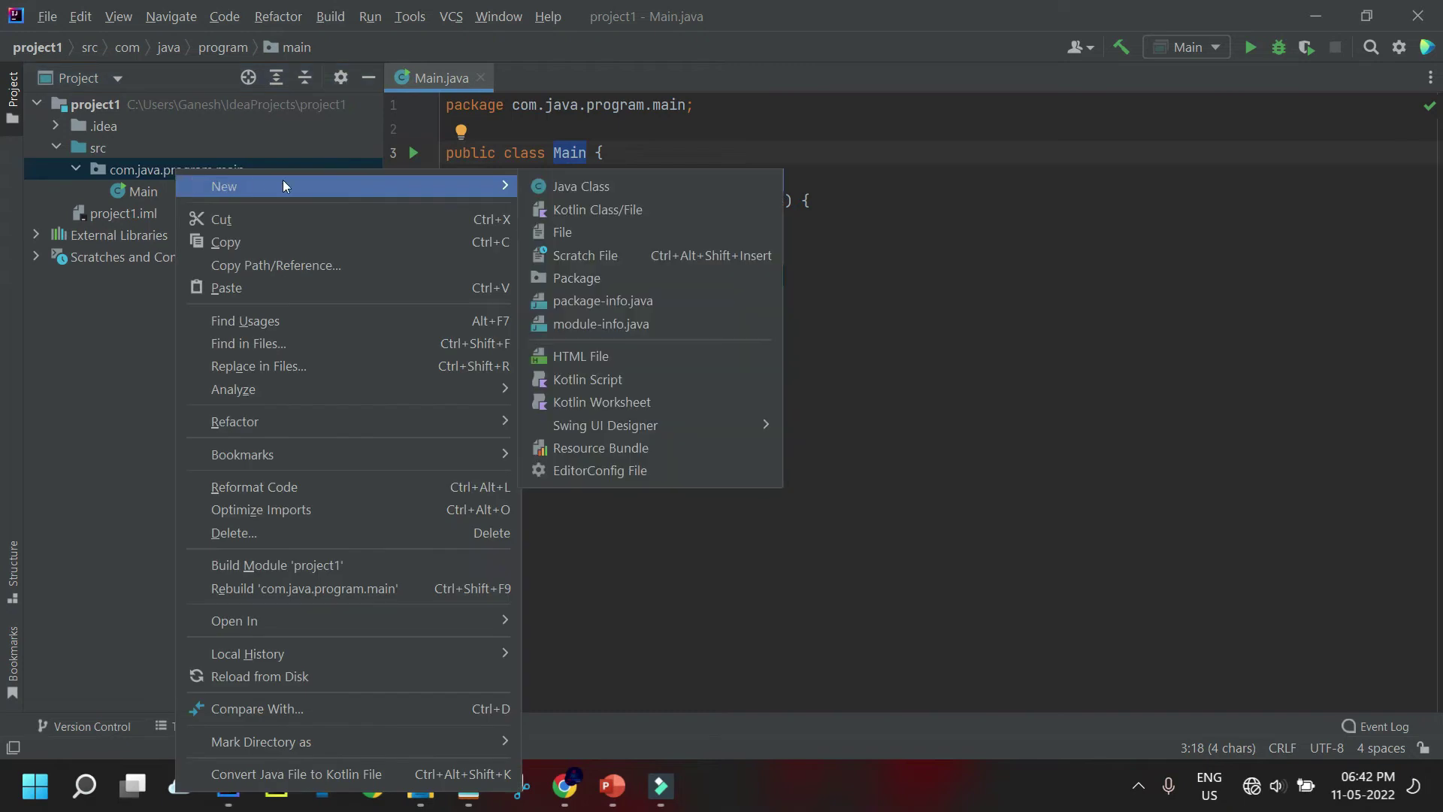
left_click(561, 185)
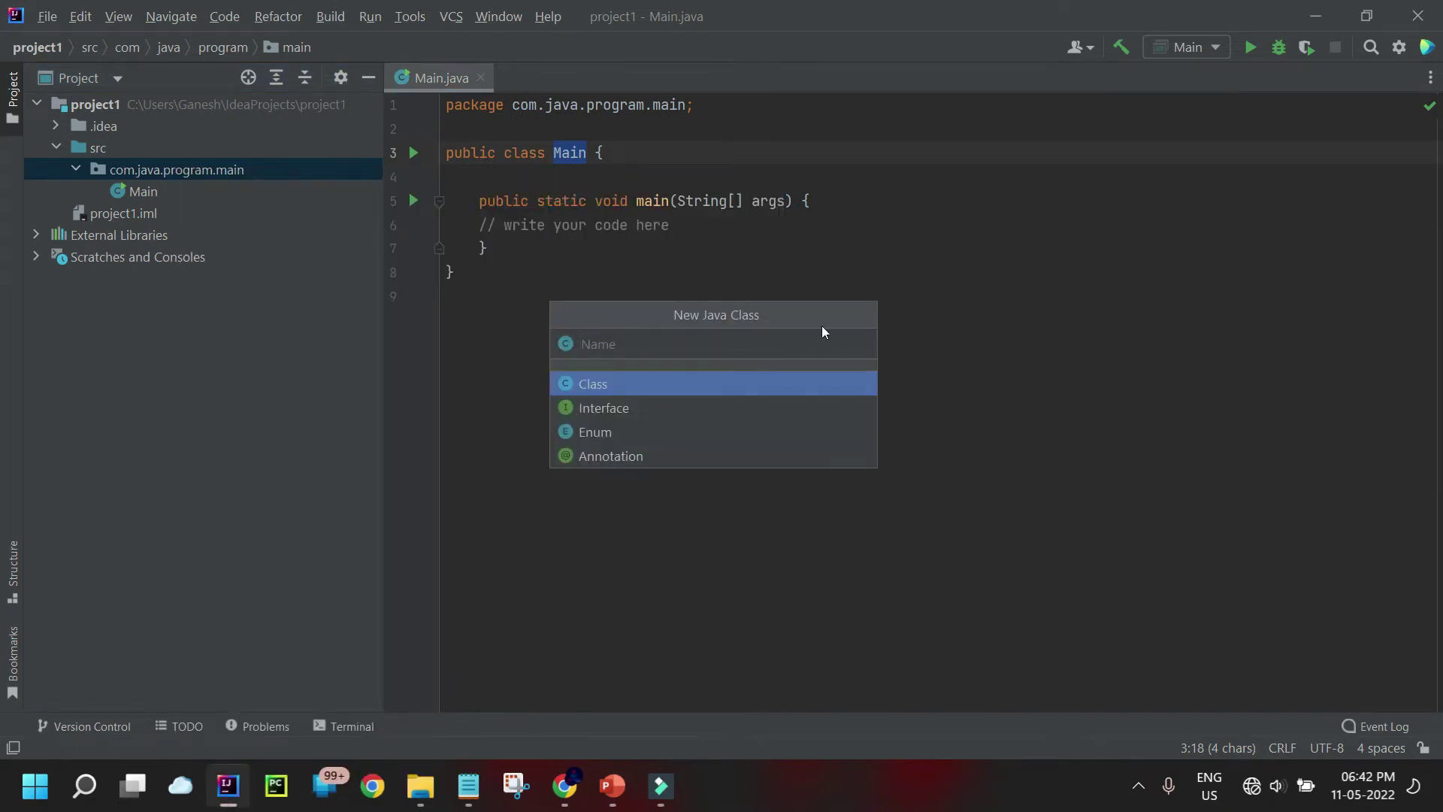
left_click(1036, 314)
- Start a new Java file of kind Class in the com.java.program.main package and name it Student
right_click(133, 169)
mouse_move(134, 170)
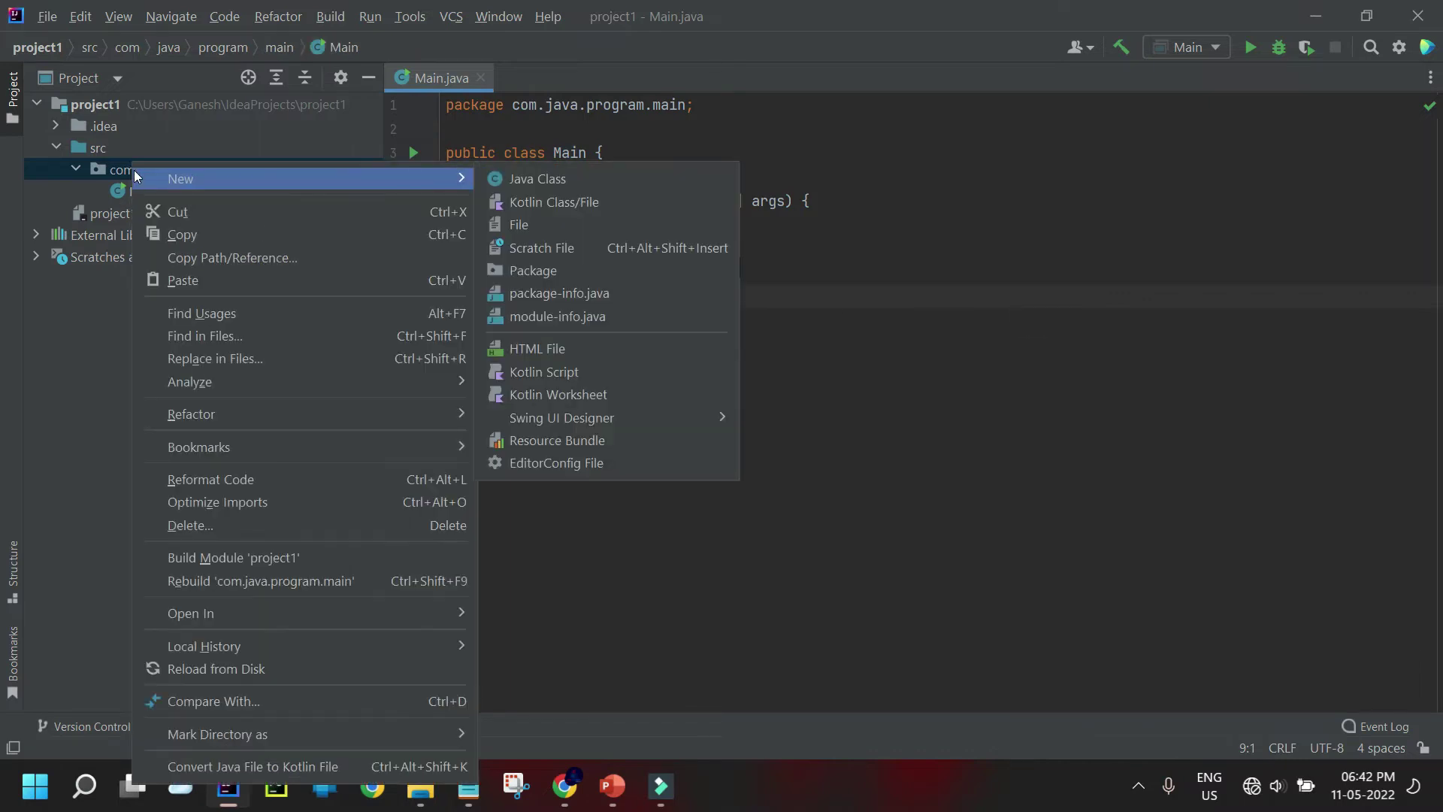
left_click(535, 182)
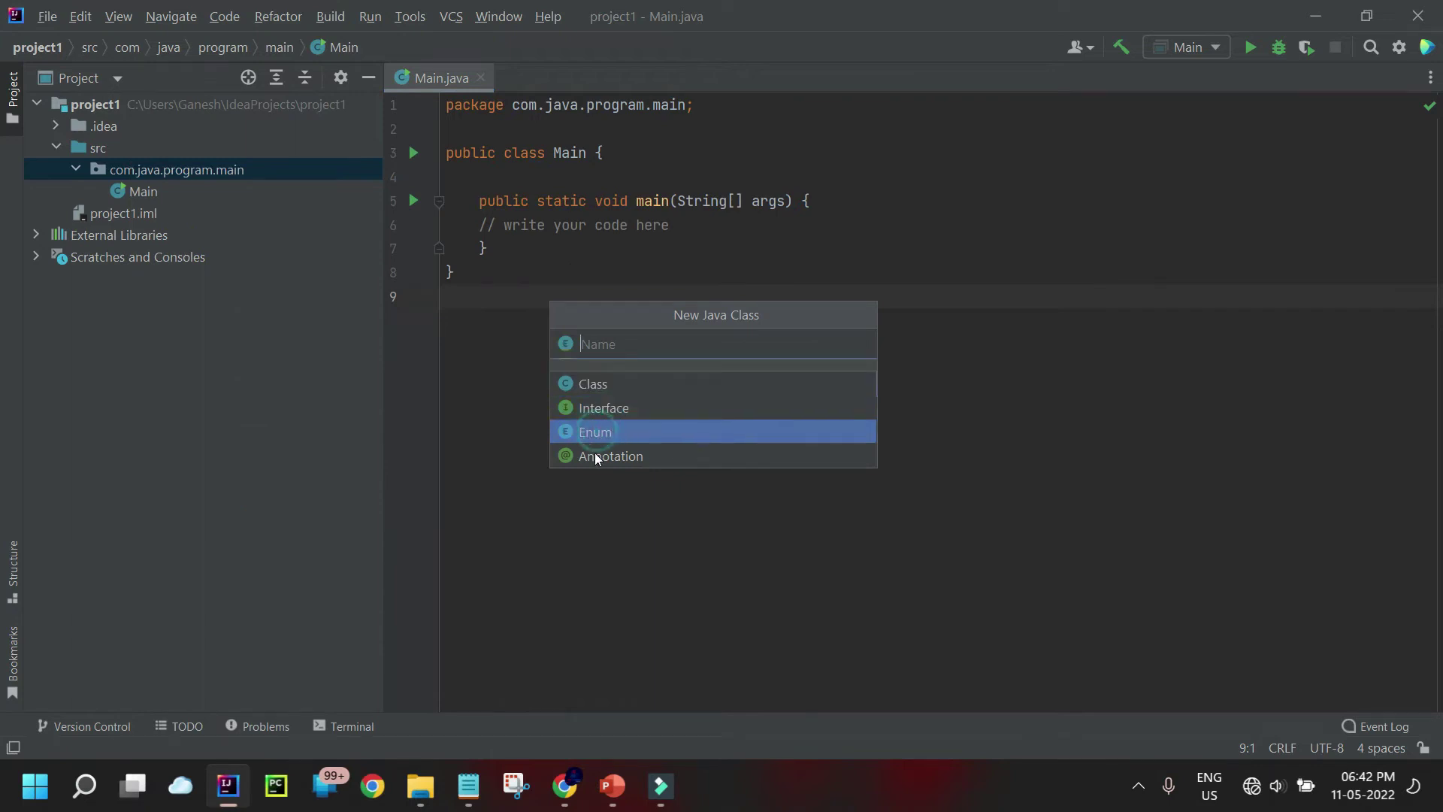
left_click(595, 456)
left_click(608, 387)
left_click(599, 347)
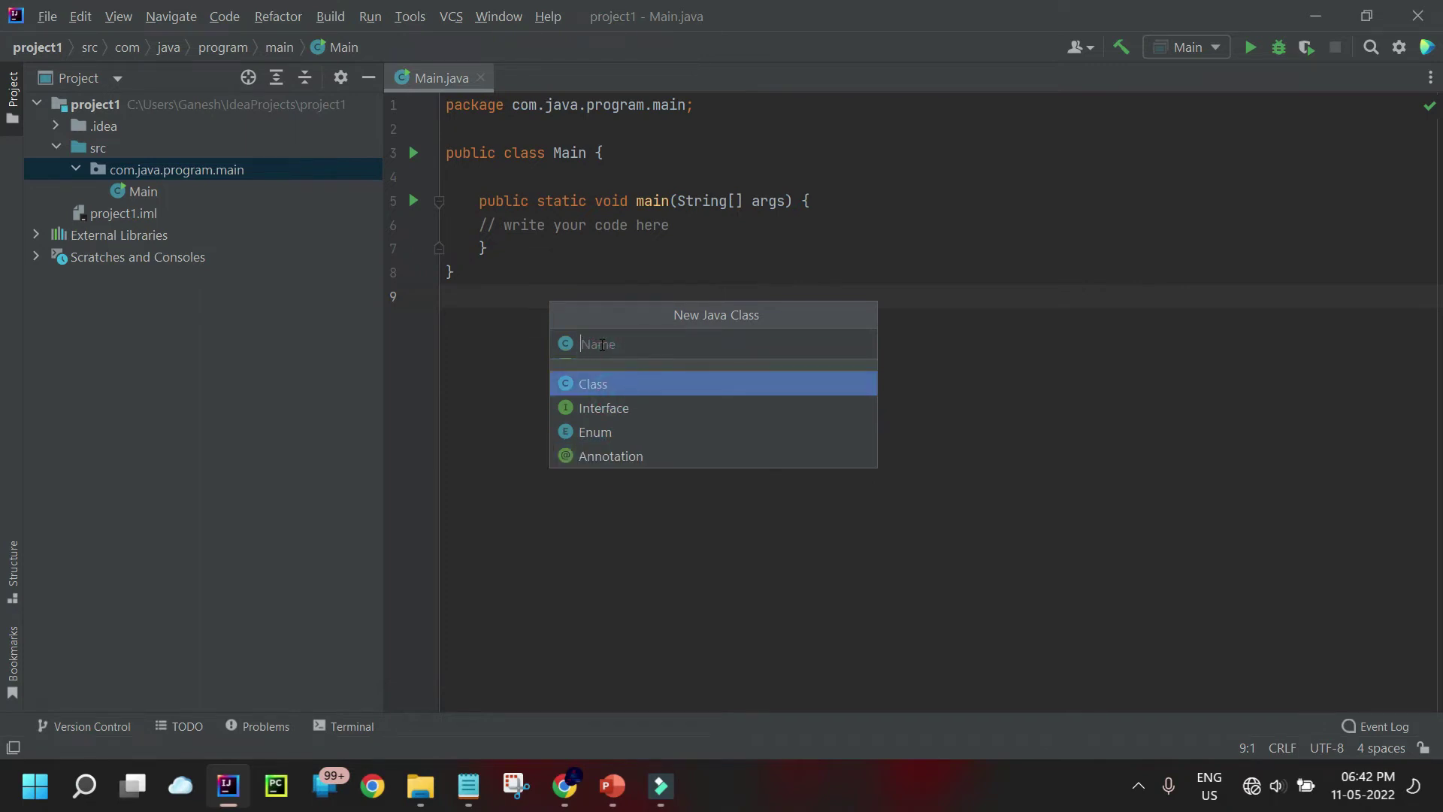
type("Student")
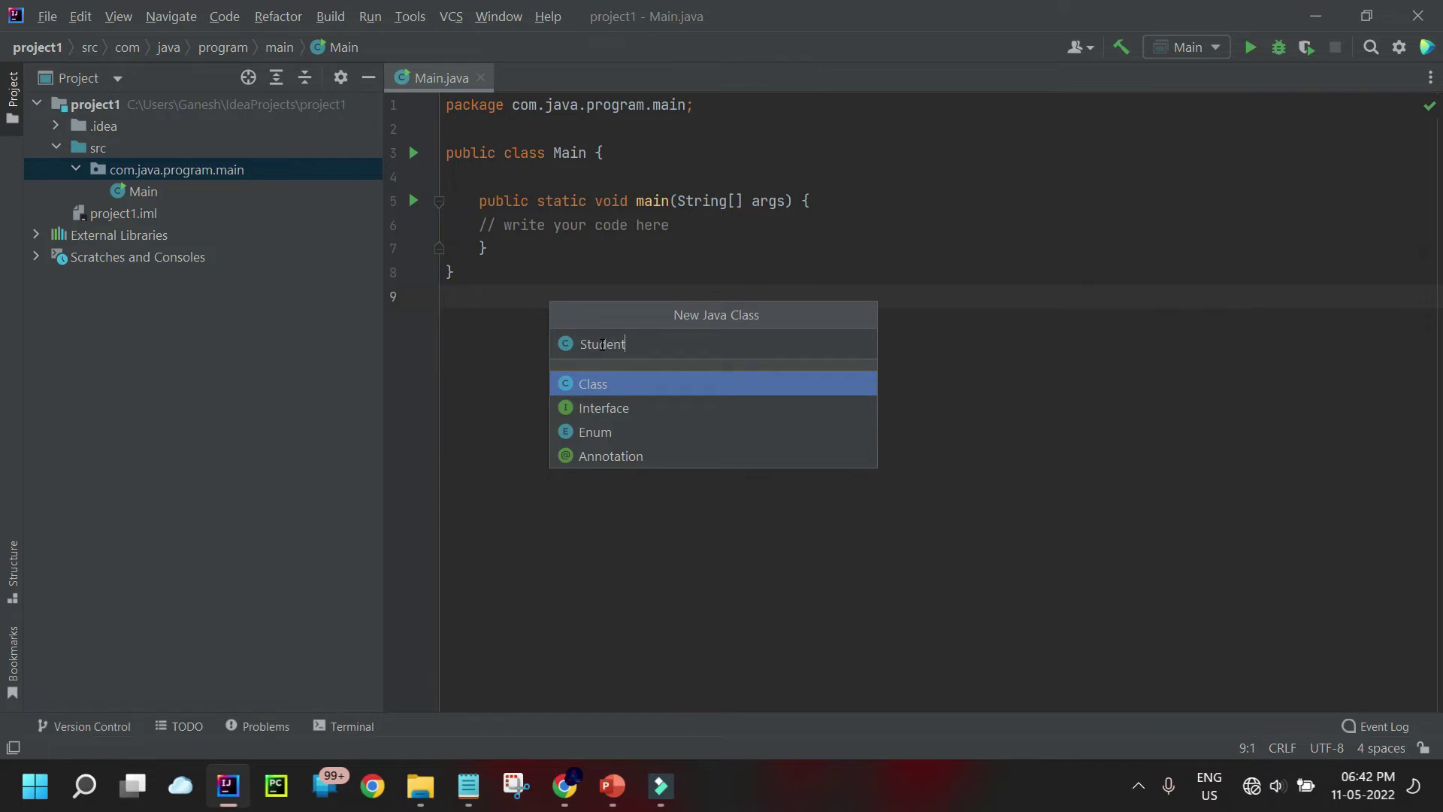